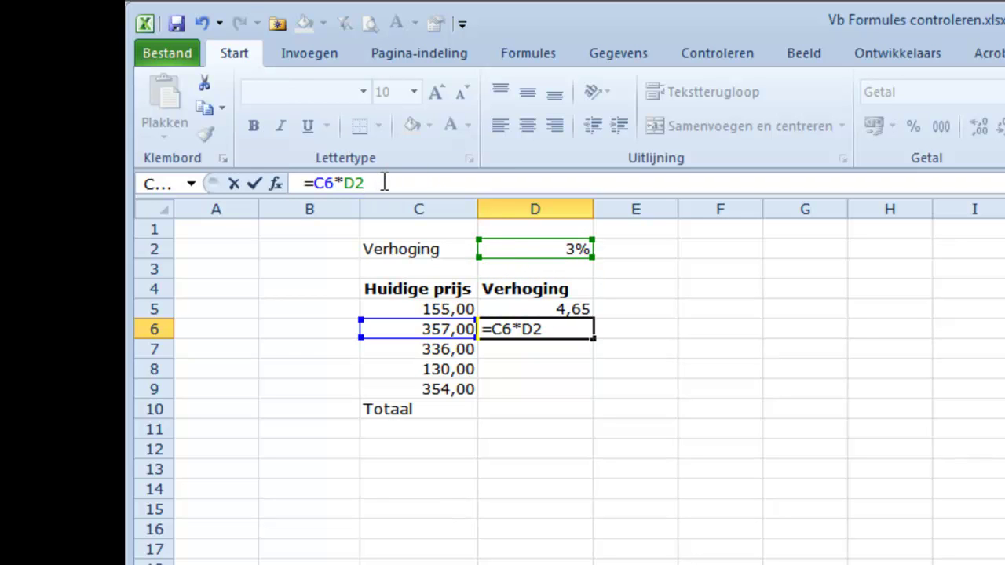
# Confirm the formula =C6*D2 in cell D6.
pyautogui.click(251, 182)
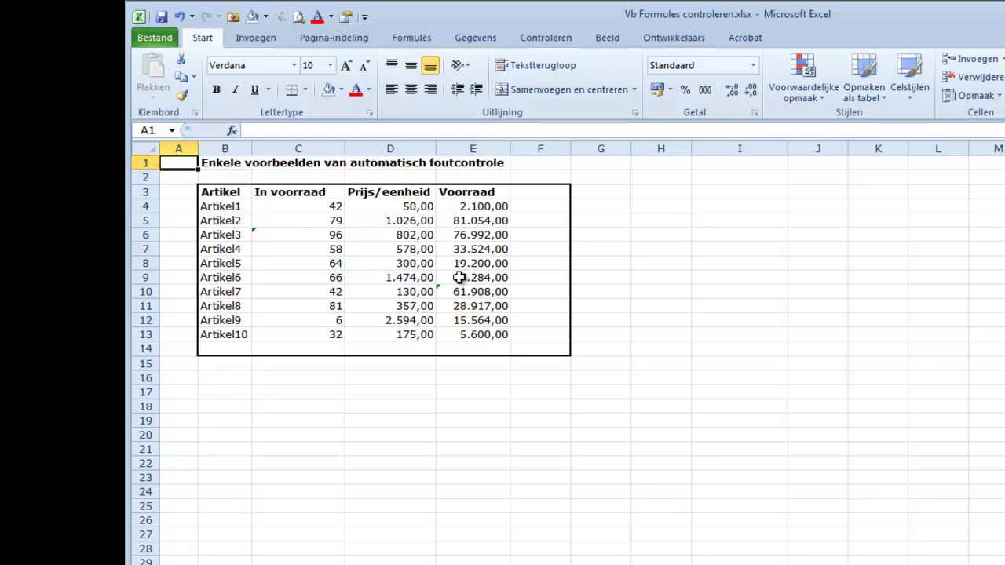
# Convert the text-stored stock quantity of Artikel3 in cell C6 to a number using its error-check options.
pyautogui.click(287, 237)
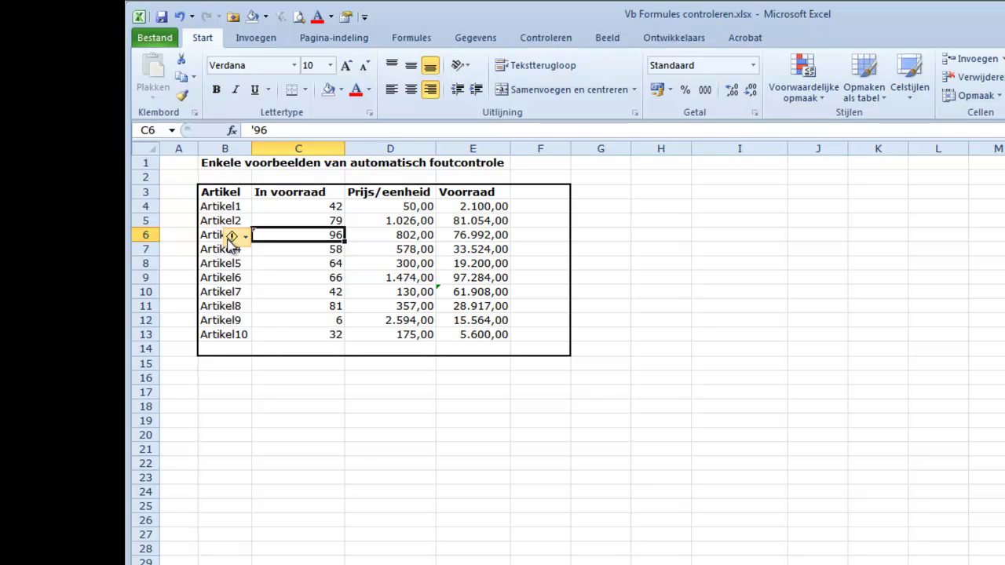
pyautogui.moveTo(233, 245)
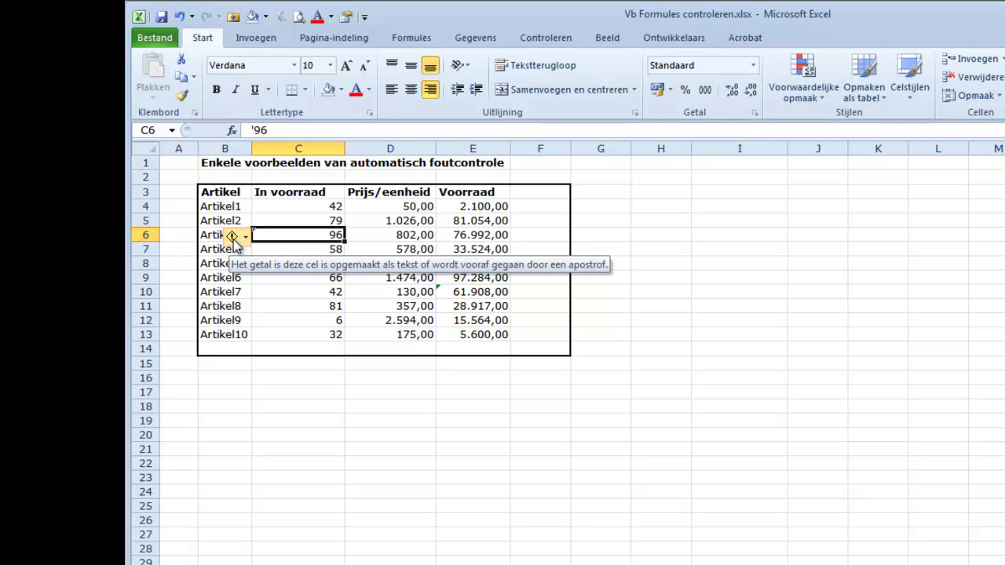
pyautogui.click(234, 237)
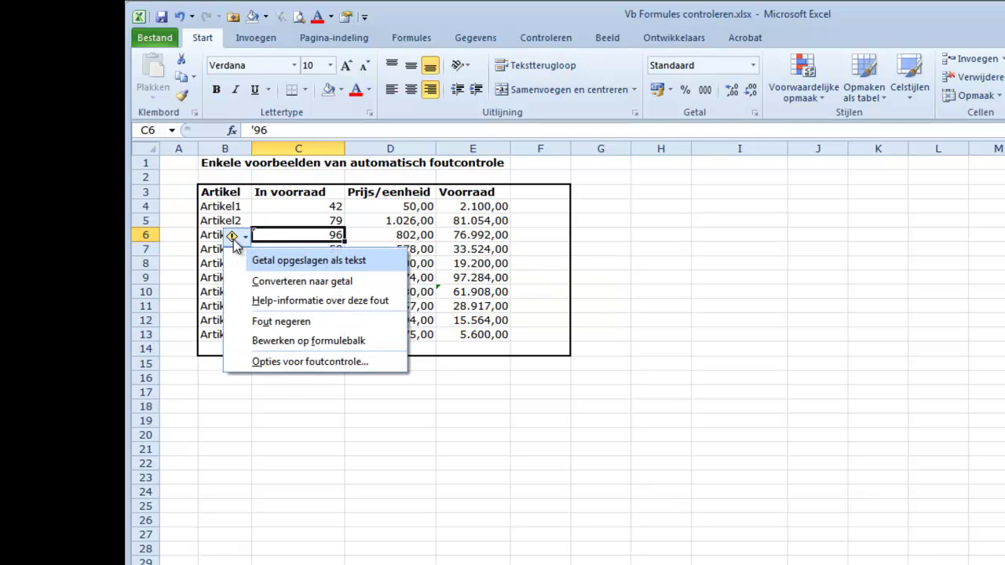
pyautogui.click(279, 284)
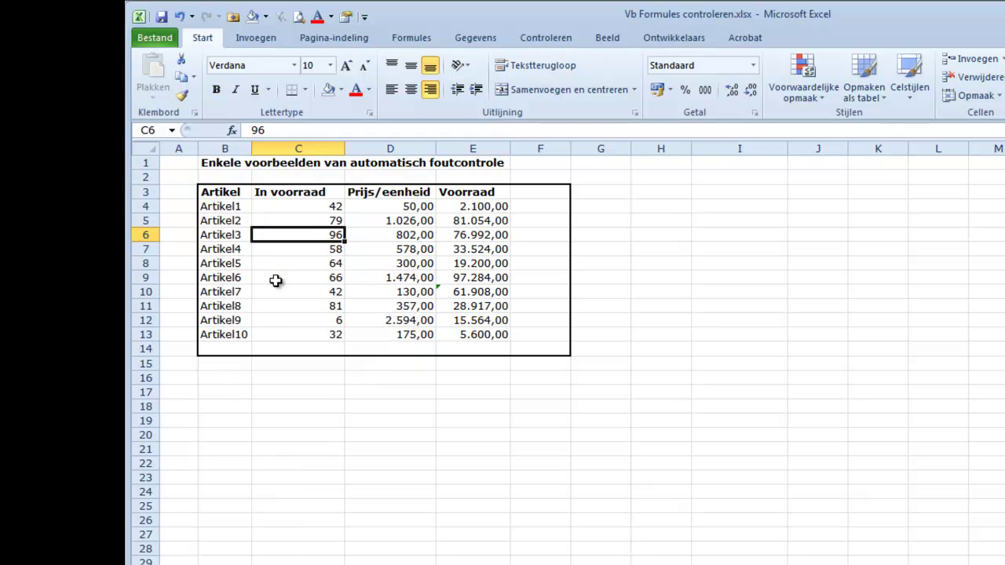
# Fix the inconsistent Voorraad formula in cell E10 by copying the formula from the cell above.
pyautogui.click(480, 292)
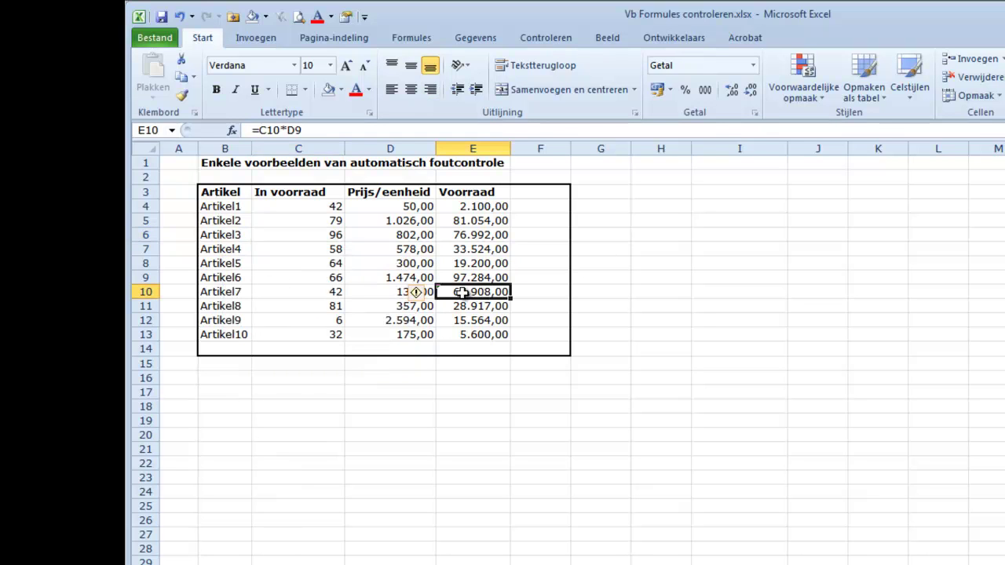
pyautogui.moveTo(419, 294)
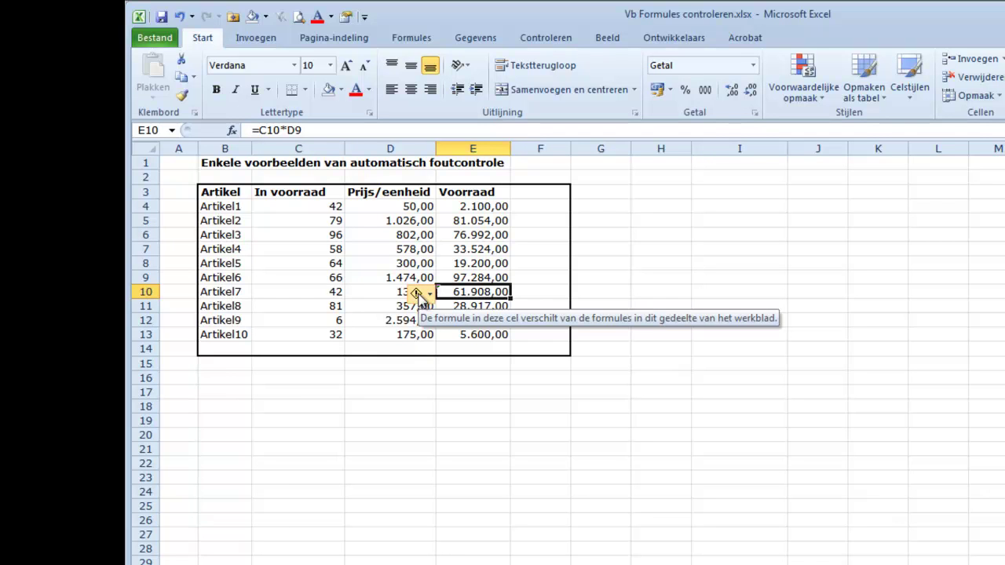
pyautogui.click(417, 294)
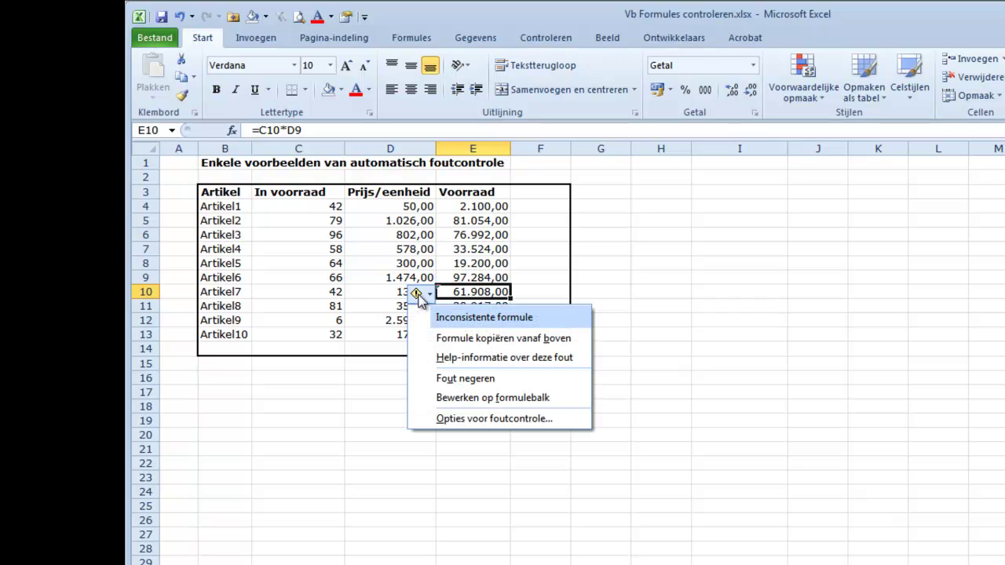
pyautogui.click(444, 340)
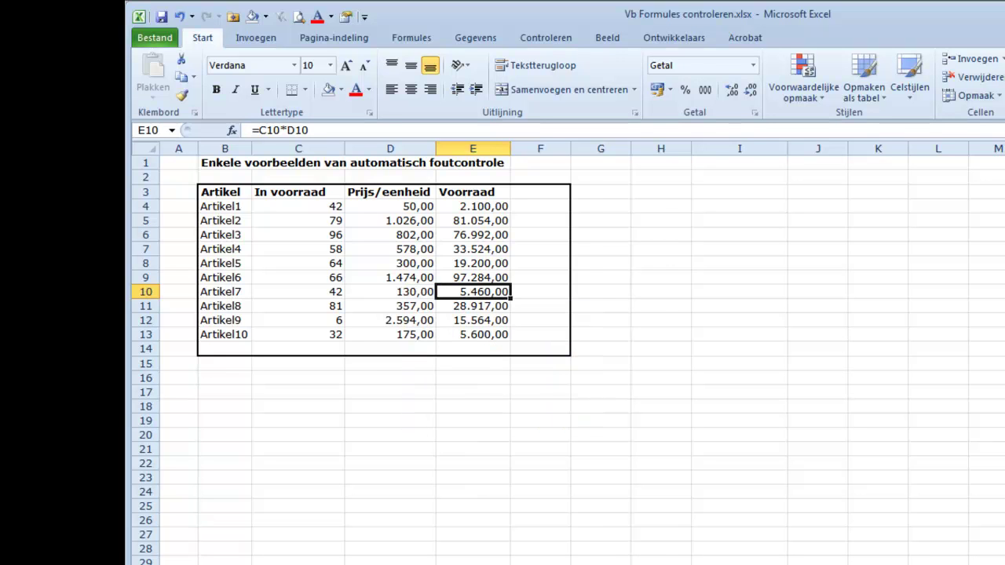
# On the next worksheet, view the calculation steps behind the value error in cell C4, then close the evaluation.
pyautogui.hotkey('ctrl', 'pagedown')
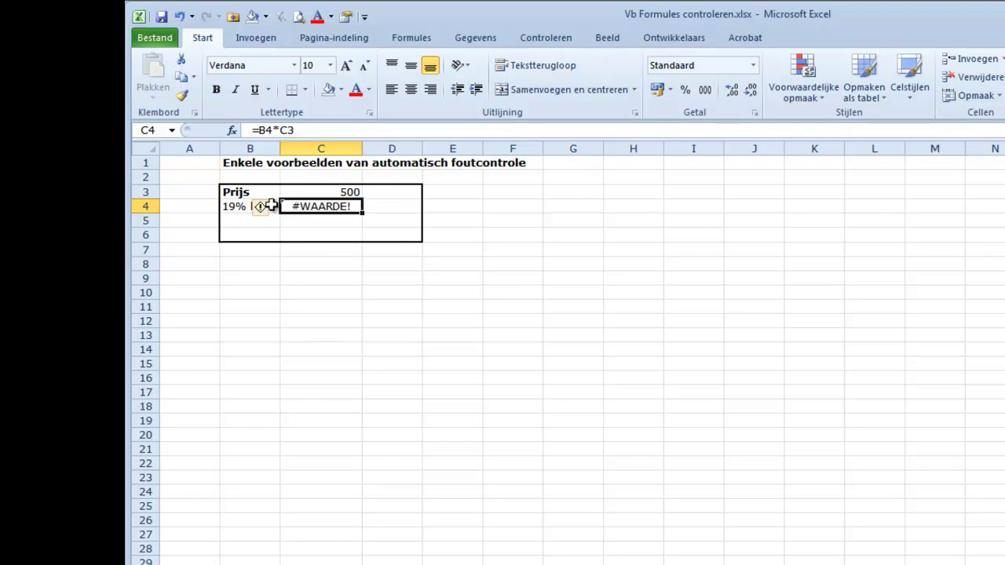
pyautogui.moveTo(262, 211)
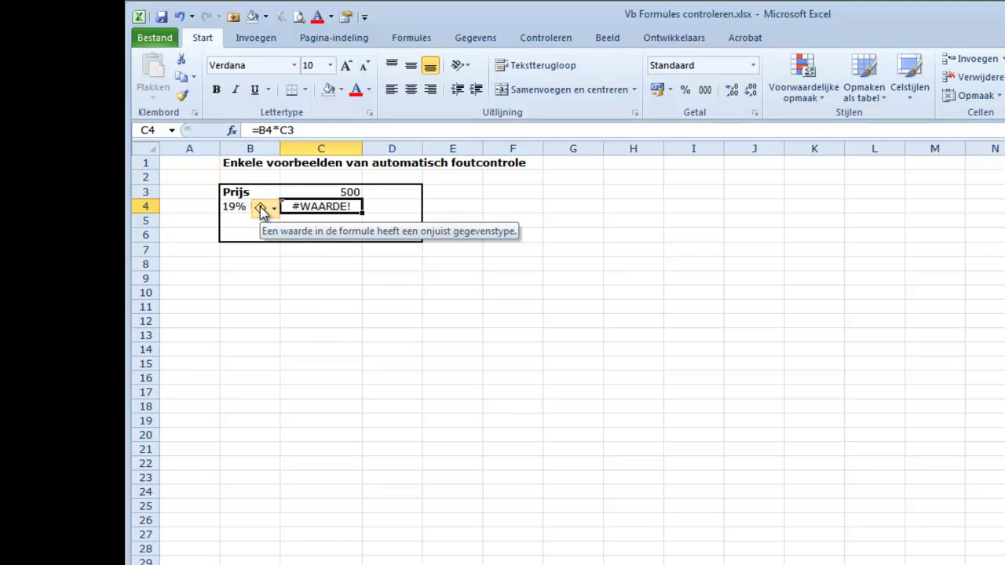
pyautogui.click(262, 208)
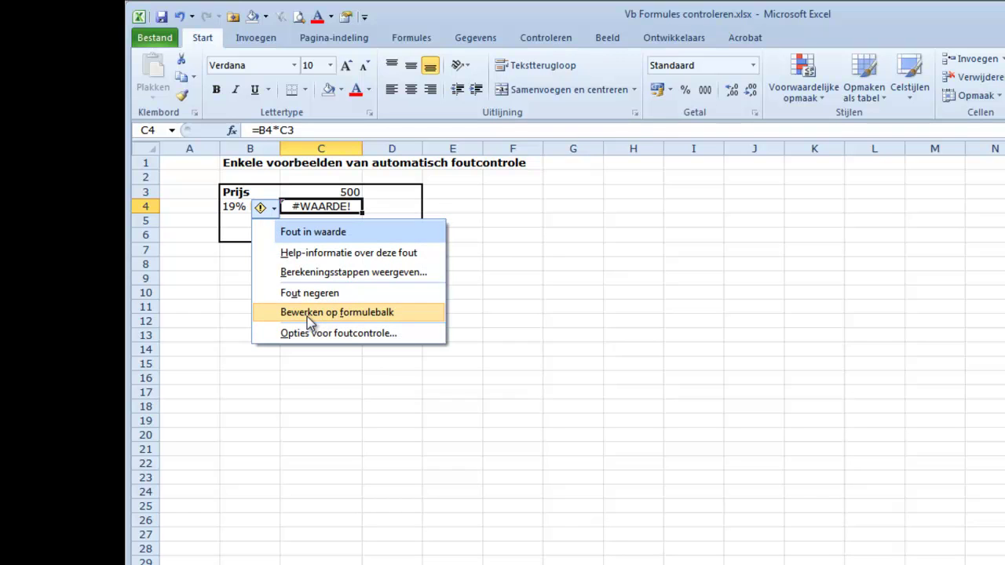
pyautogui.click(323, 275)
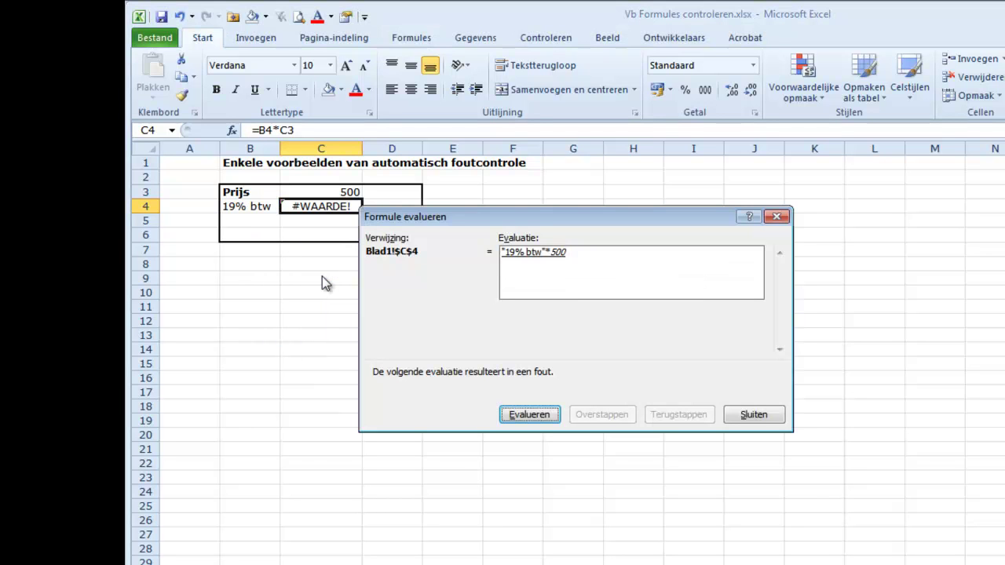
pyautogui.click(753, 414)
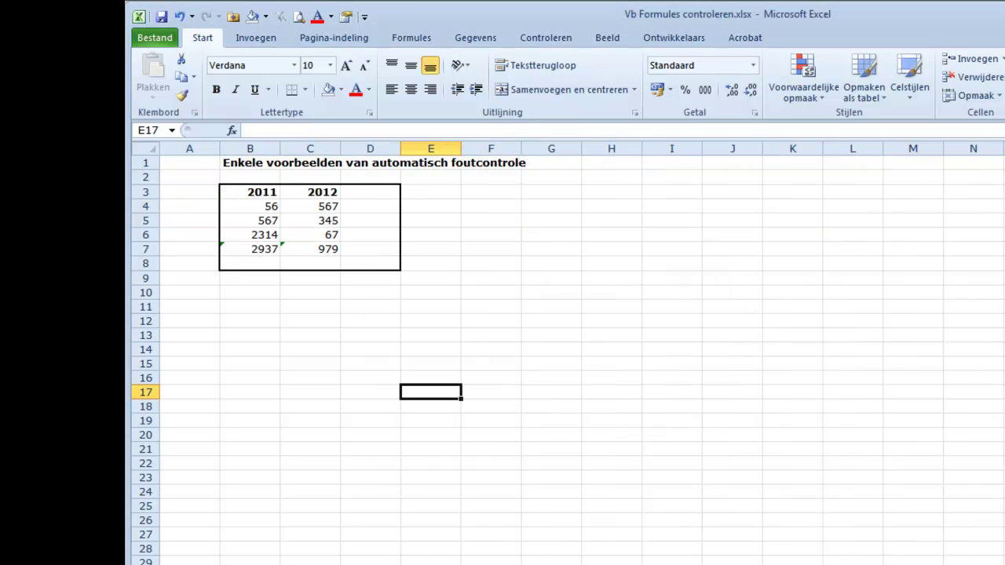
# Ignore the omitted-adjacent-cells error on the 2011 sum formula in cell B7.
pyautogui.click(255, 251)
pyautogui.click(201, 251)
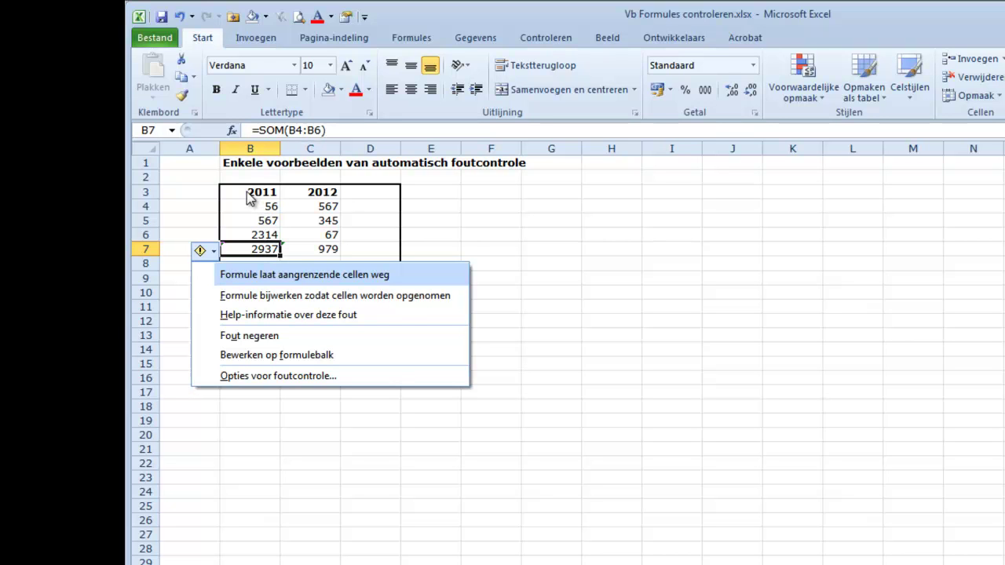
pyautogui.click(270, 337)
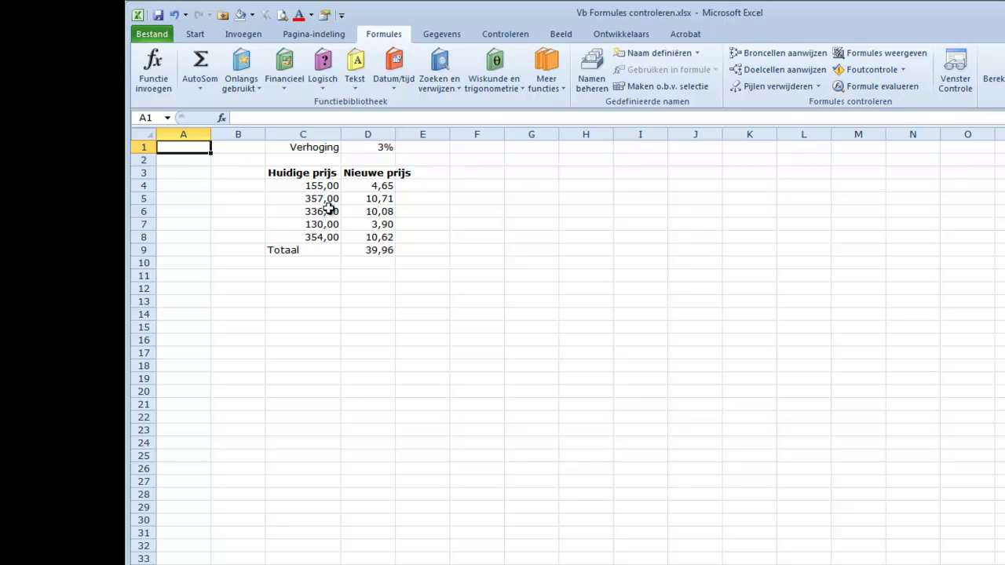
# Trace the precedent cells of the Nieuwe prijs formula in D5, then remove the tracer arrows.
pyautogui.click(368, 201)
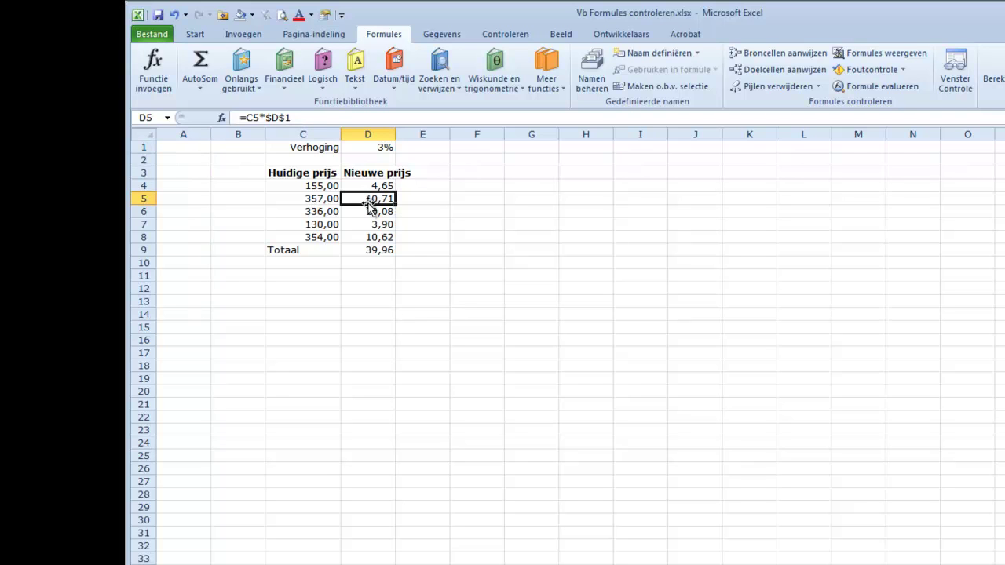
pyautogui.click(755, 56)
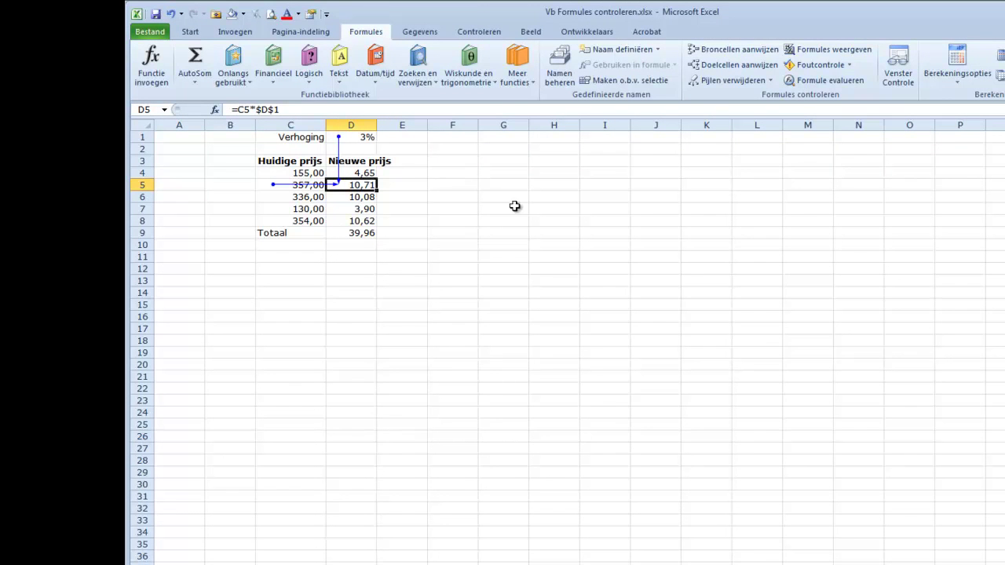
pyautogui.click(721, 82)
# Trace two levels of dependent cells for the Huidige prijs value in C6, then remove the tracer arrows.
pyautogui.click(278, 197)
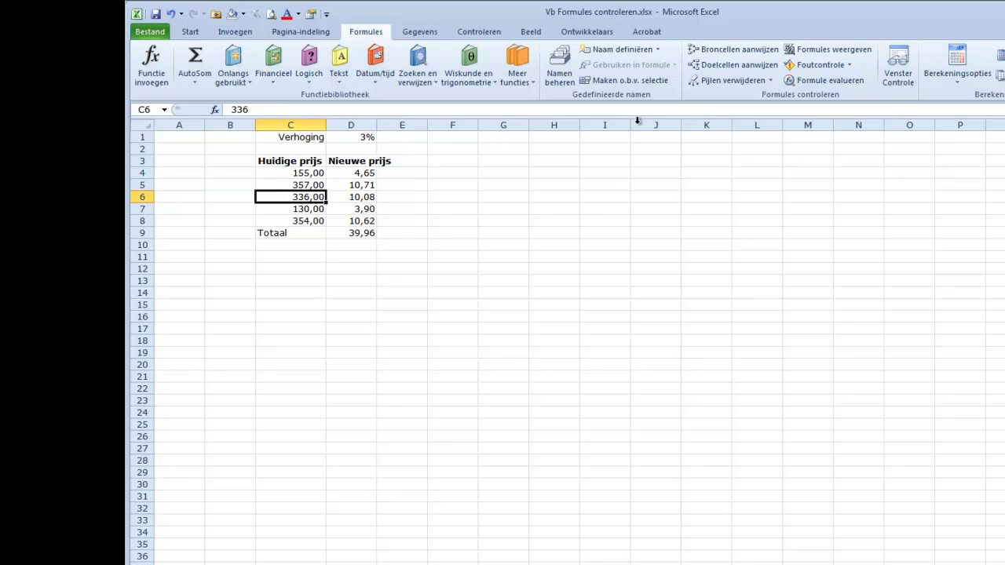
pyautogui.click(725, 70)
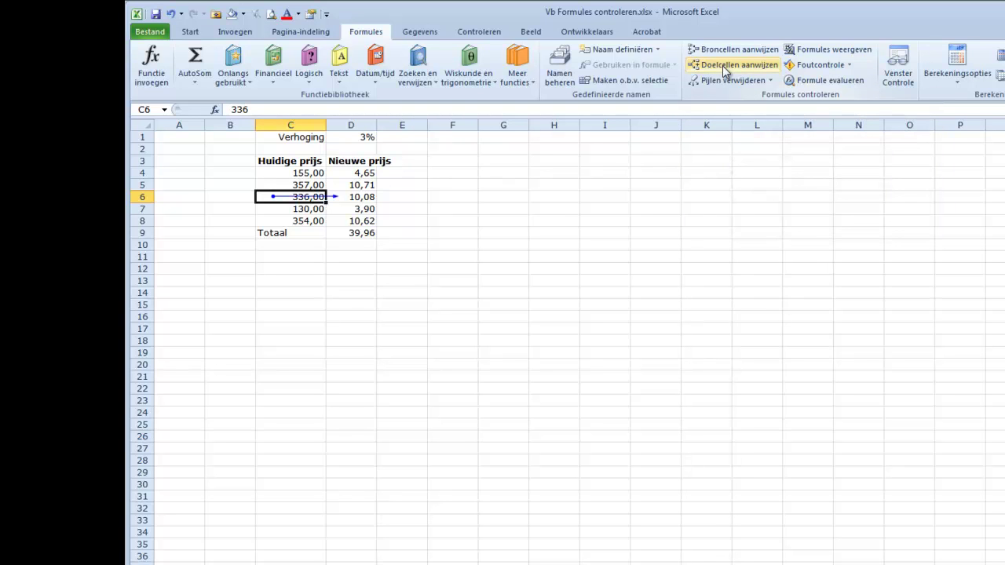
pyautogui.click(725, 71)
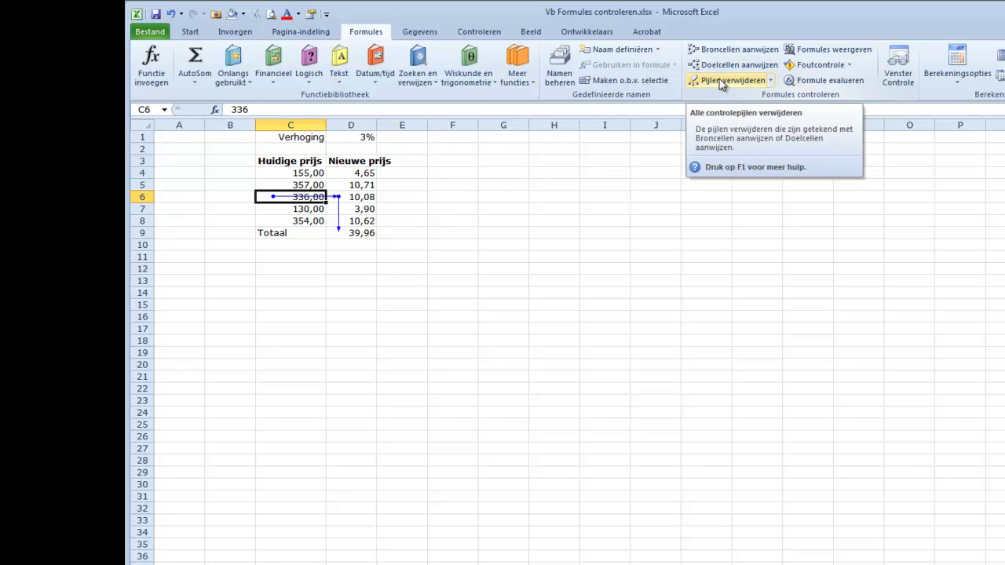
pyautogui.click(722, 81)
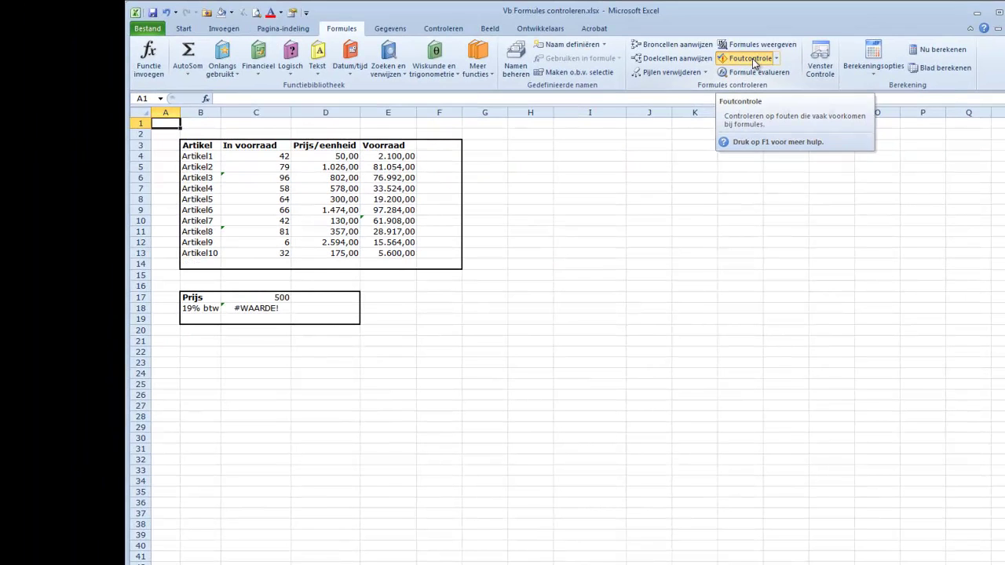
# Run error checking on the stock sheet, converting C6 and C11 to numbers and copying the formula from above into E10.
pyautogui.click(750, 59)
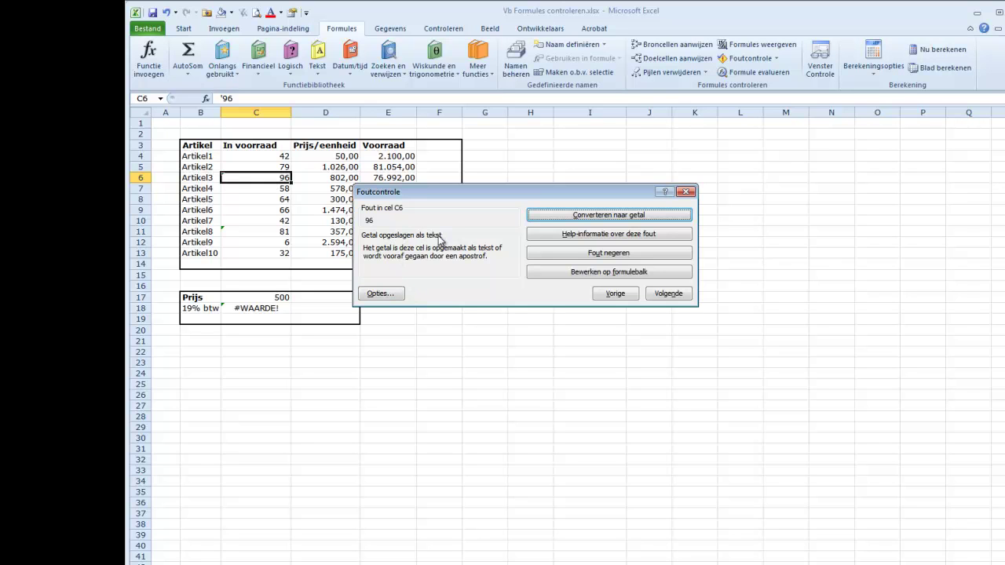
pyautogui.click(547, 215)
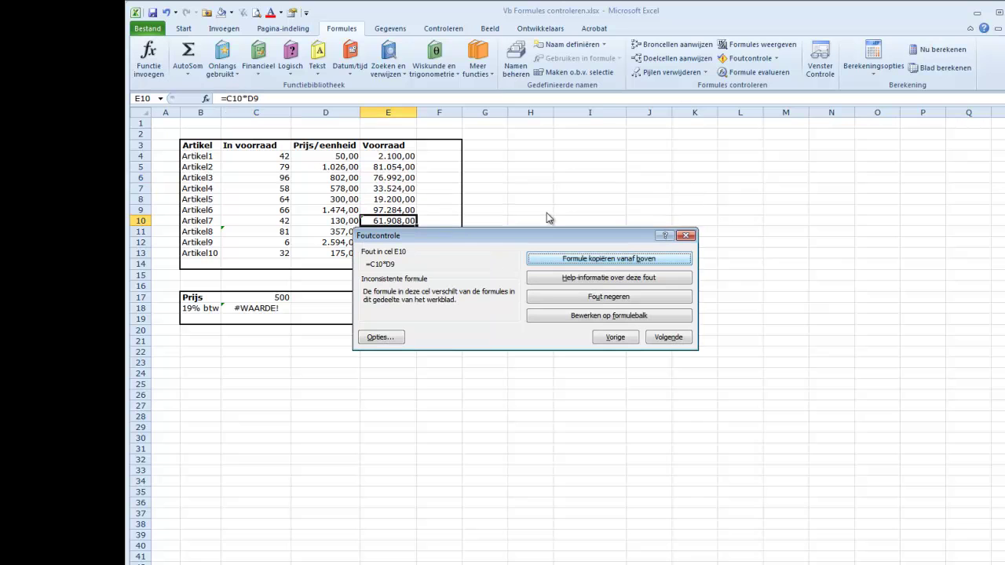
pyautogui.click(547, 259)
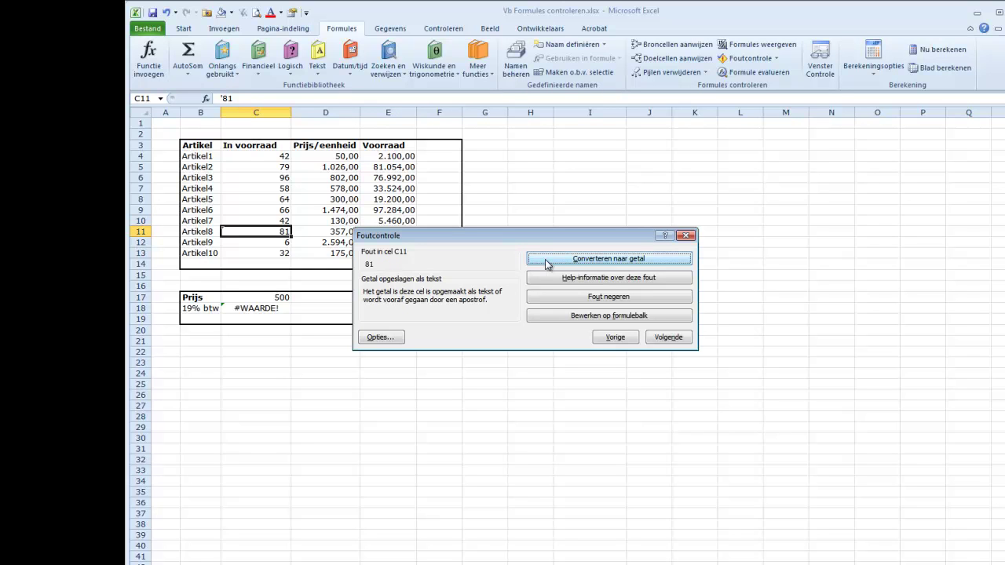
pyautogui.click(547, 259)
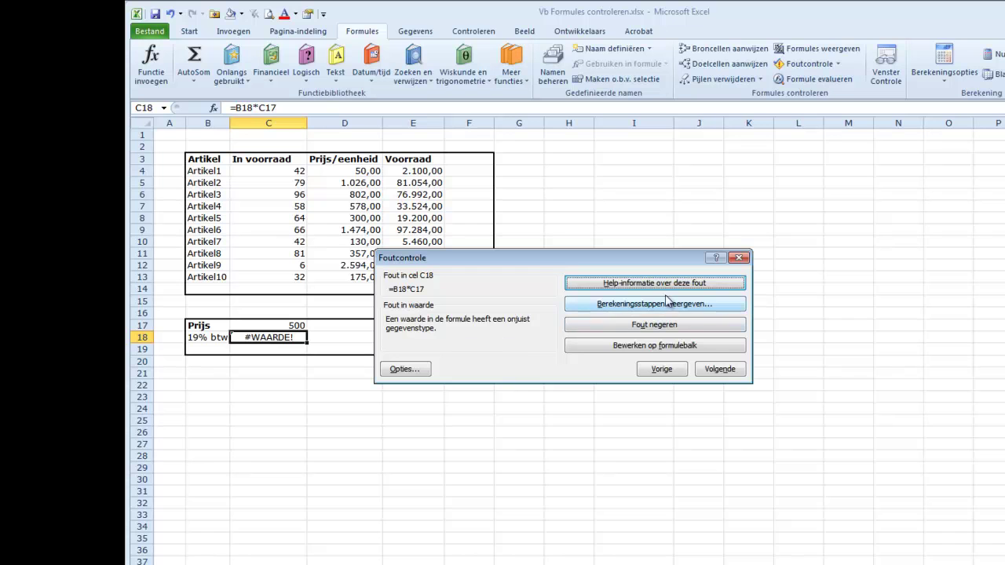
pyautogui.click(739, 258)
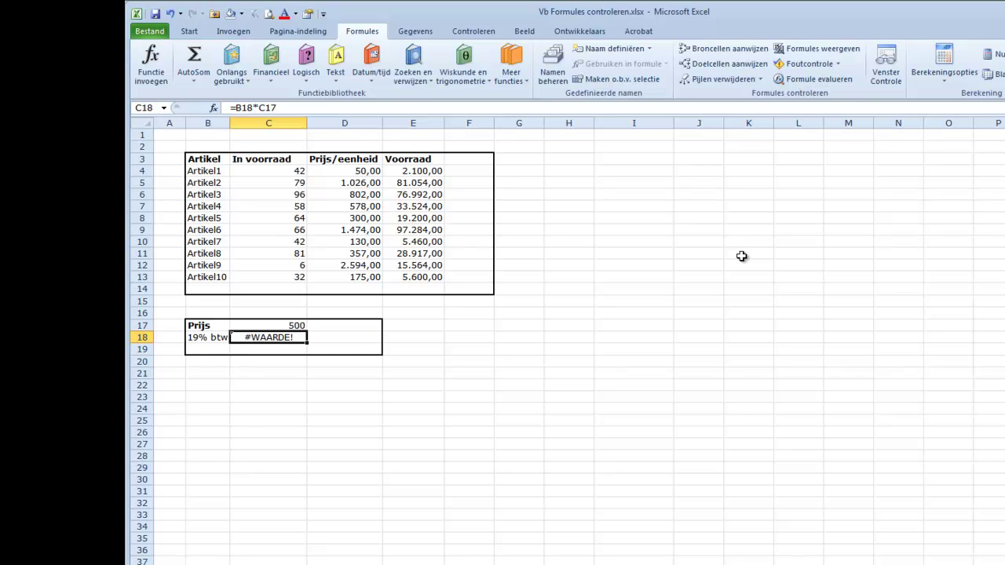
# Trace the error in cell C18 and fix it by replacing the text in B18 with 19%, clearing the tracer arrows.
pyautogui.click(838, 65)
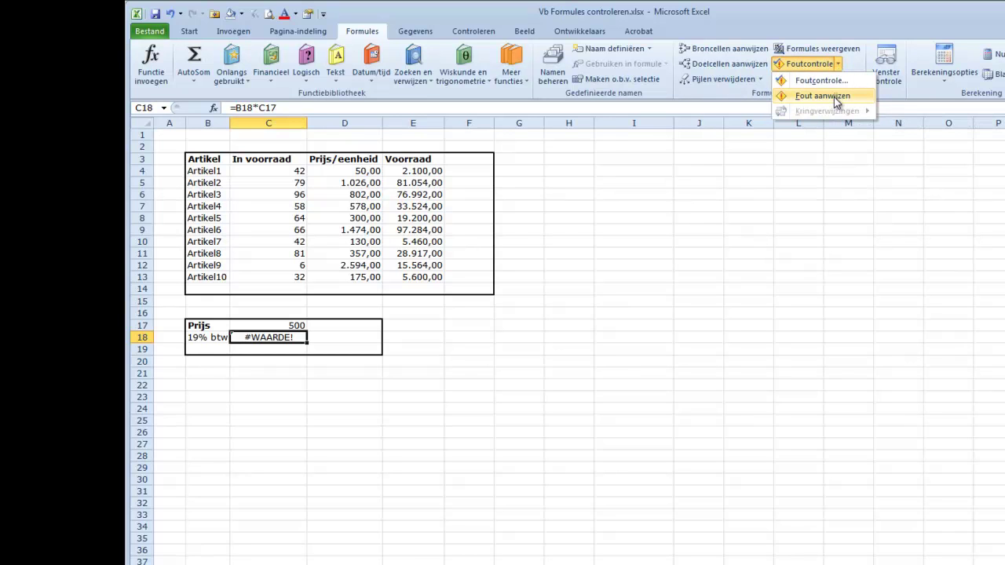
pyautogui.click(835, 97)
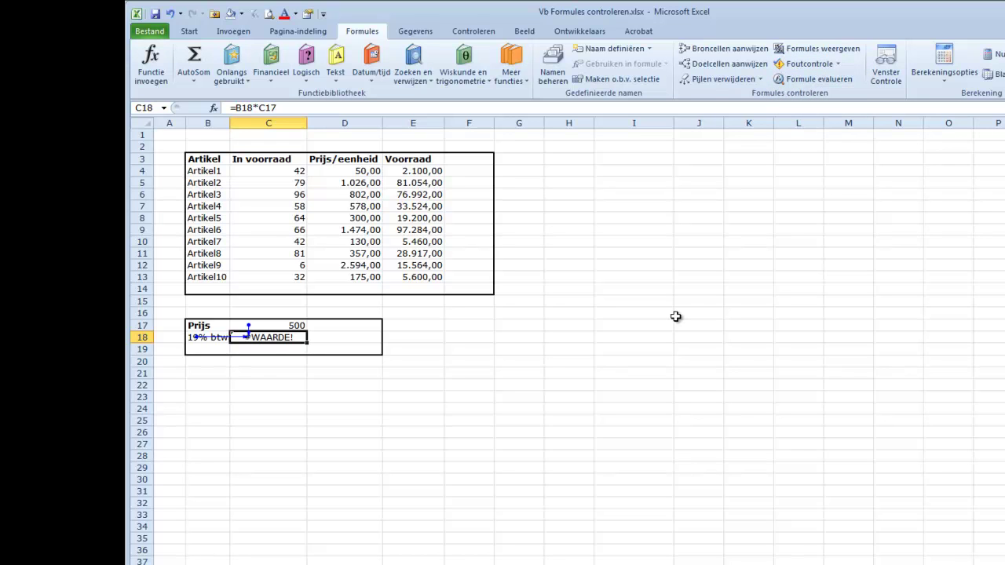
pyautogui.click(212, 339)
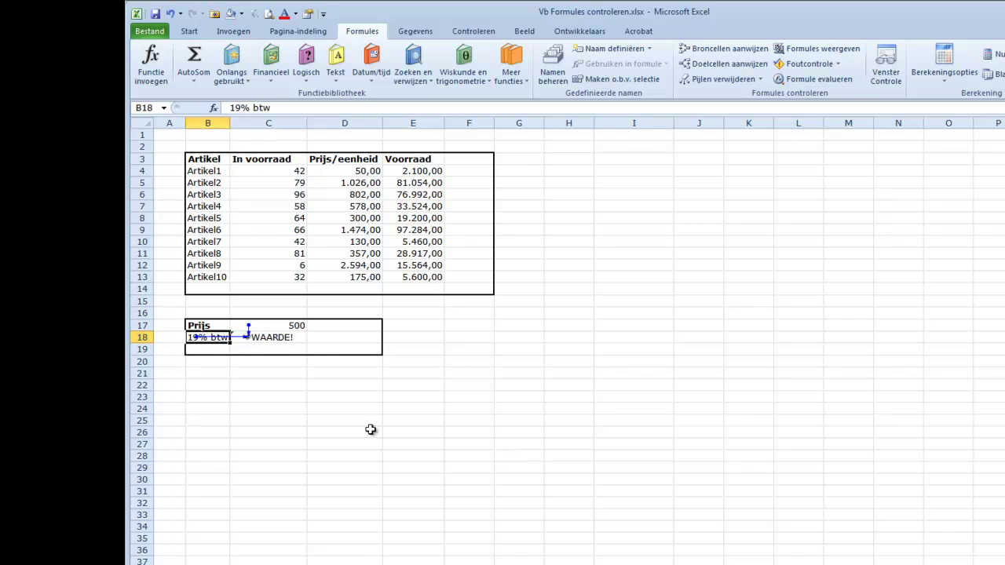
pyautogui.write('19%')
pyautogui.press('Return')
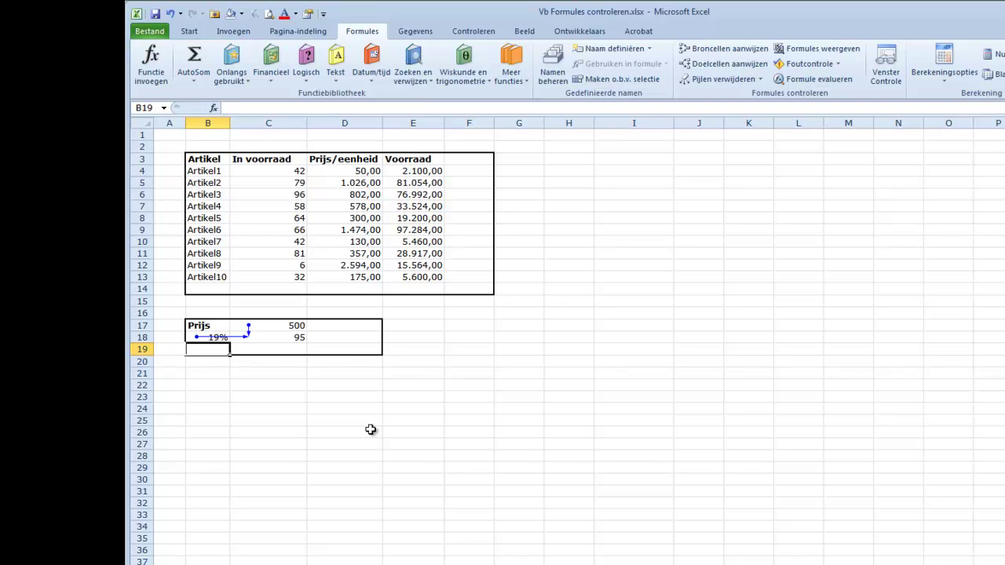
pyautogui.click(708, 81)
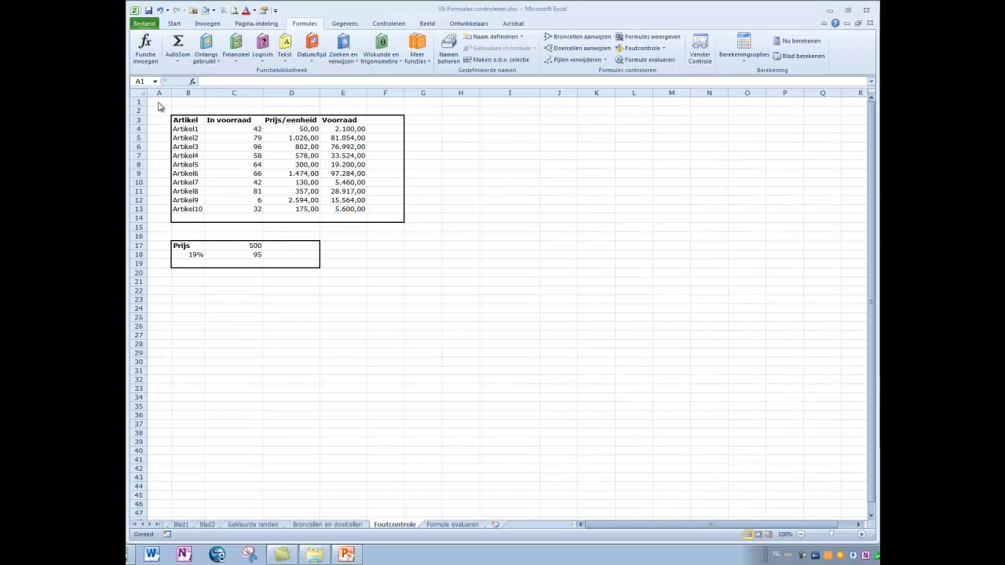
# Display all formulas in the stock worksheet instead of their results, then switch back to showing values.
pyautogui.click(169, 135)
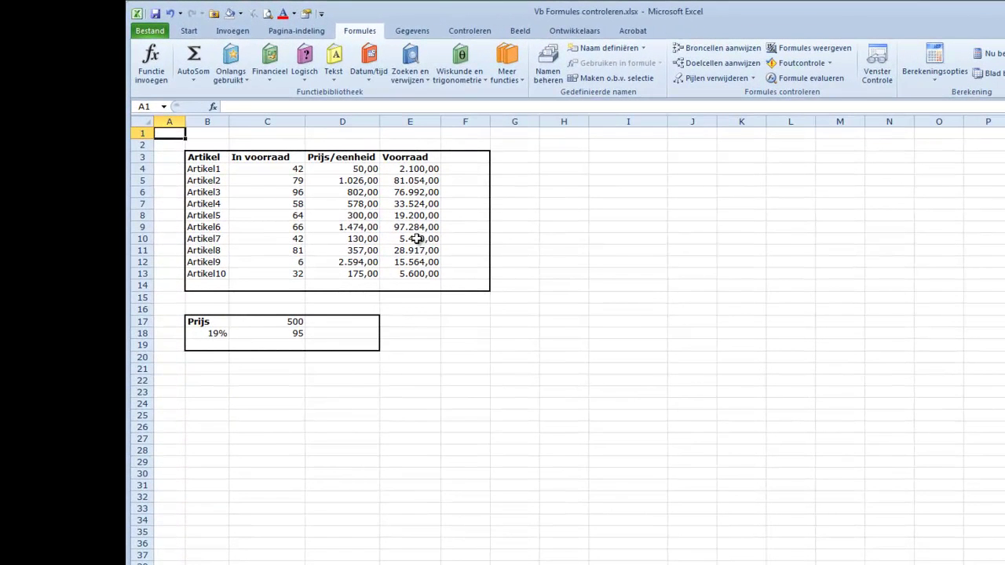
pyautogui.click(798, 55)
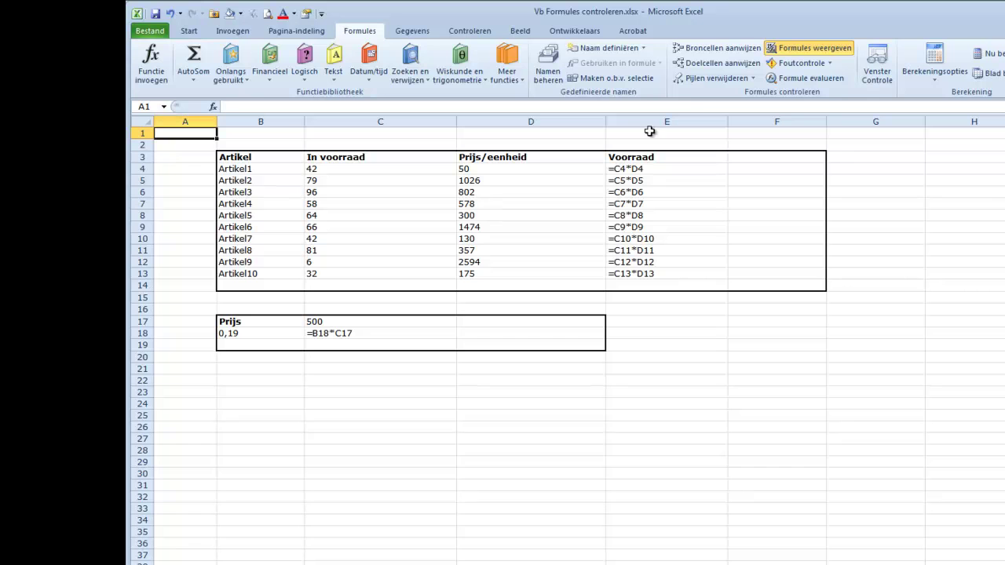
pyautogui.click(787, 52)
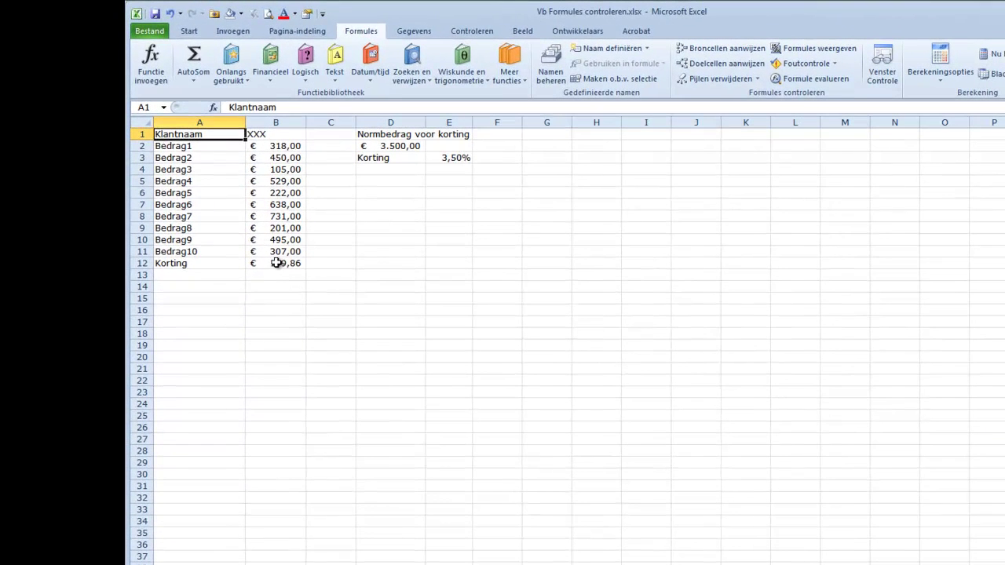
# Start evaluating the Korting formula in B12 and work through its condition, from the sum of B2:B11 through the comparison with D2.
pyautogui.click(239, 200)
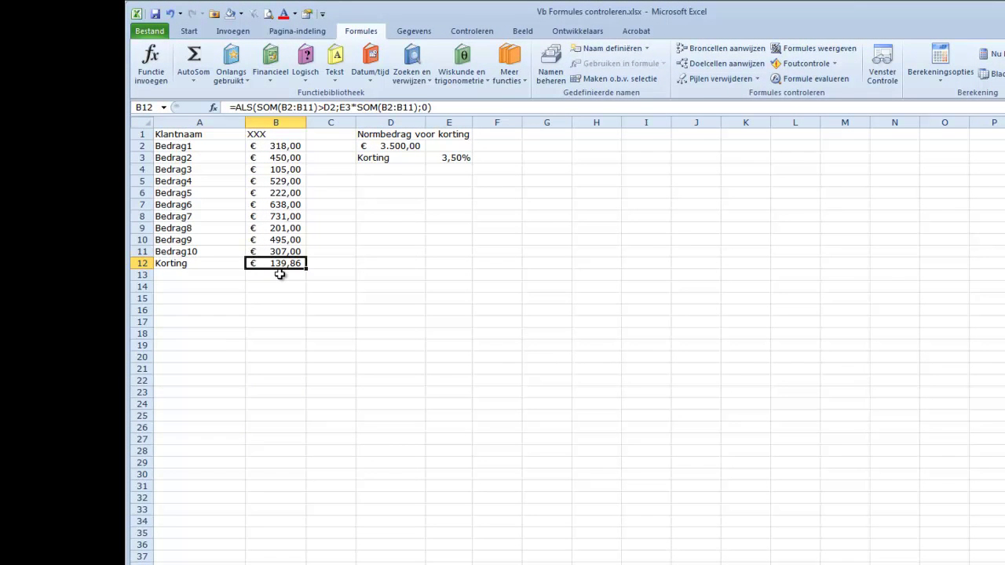
pyautogui.click(803, 80)
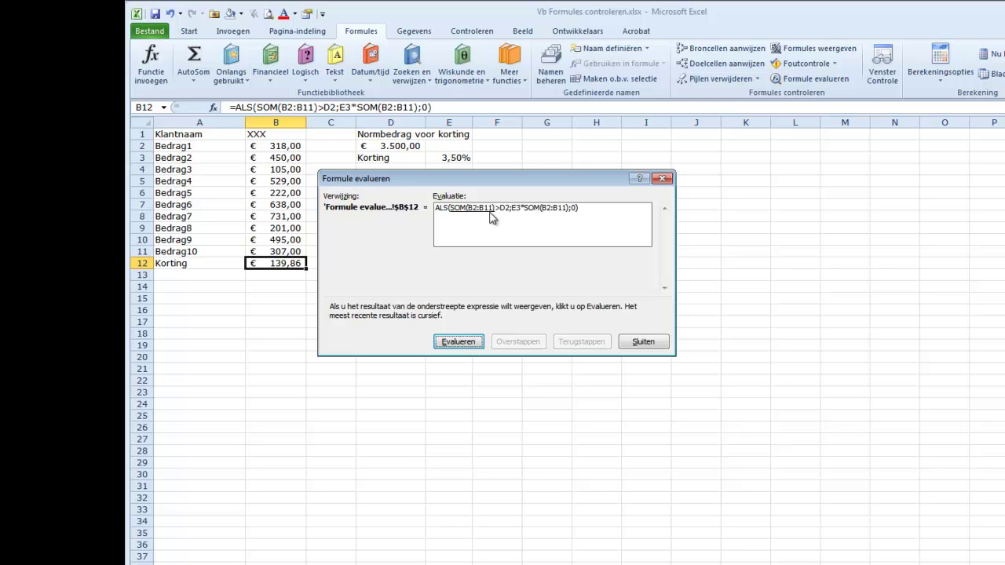
pyautogui.click(470, 347)
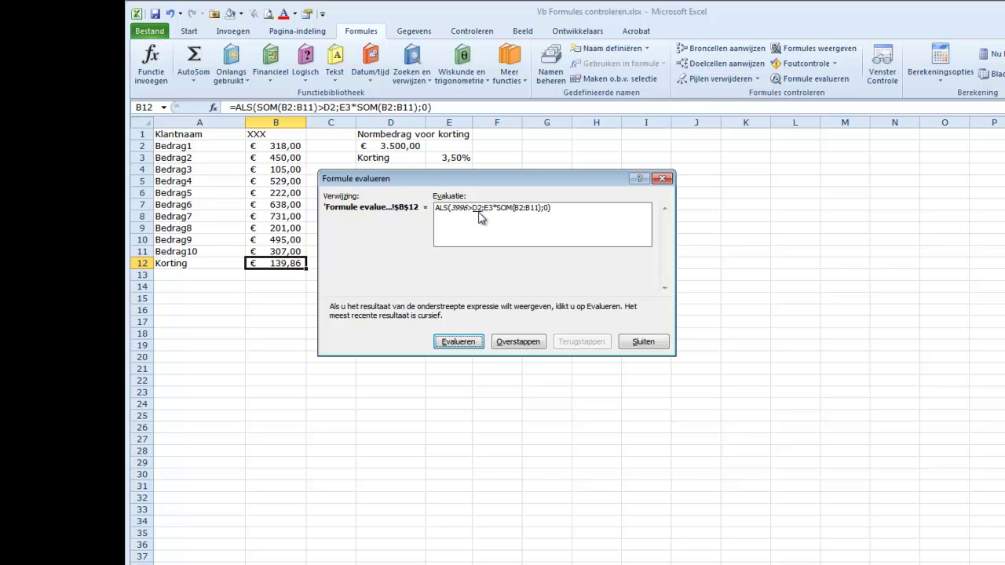
pyautogui.click(462, 342)
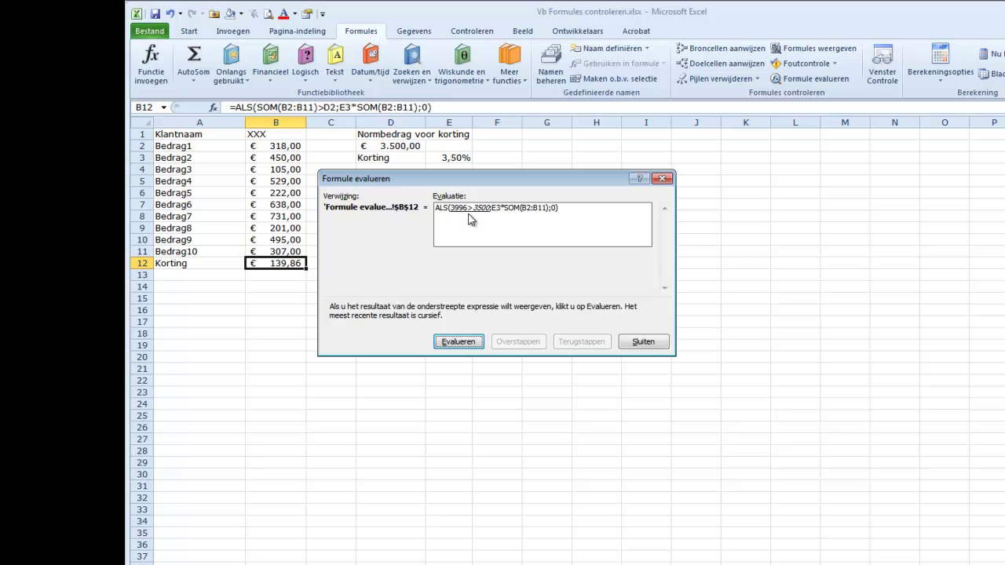
pyautogui.click(459, 341)
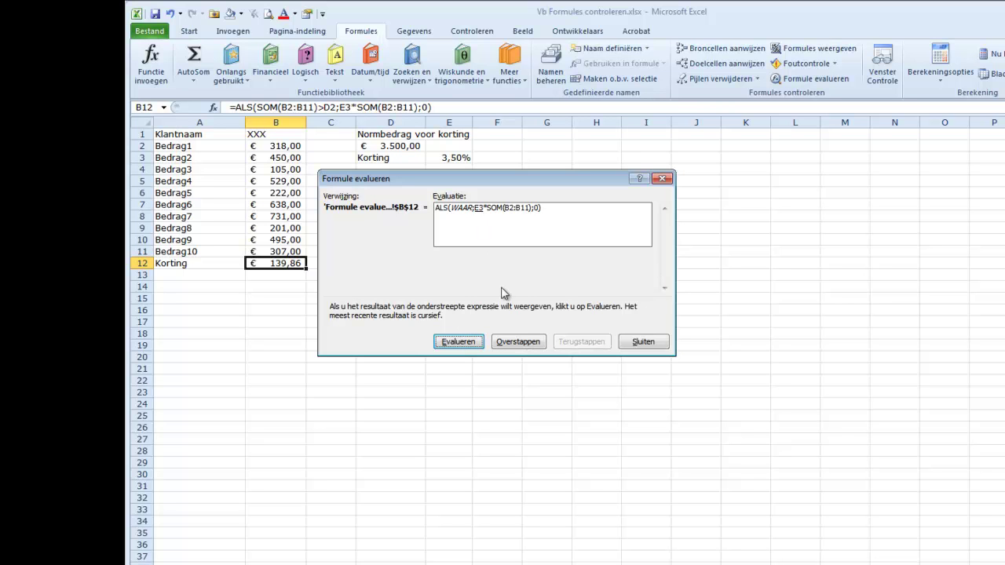
# Step into the E3 reference and back out, evaluate the rest of the B12 formula to its final result, and close the evaluation.
pyautogui.click(524, 343)
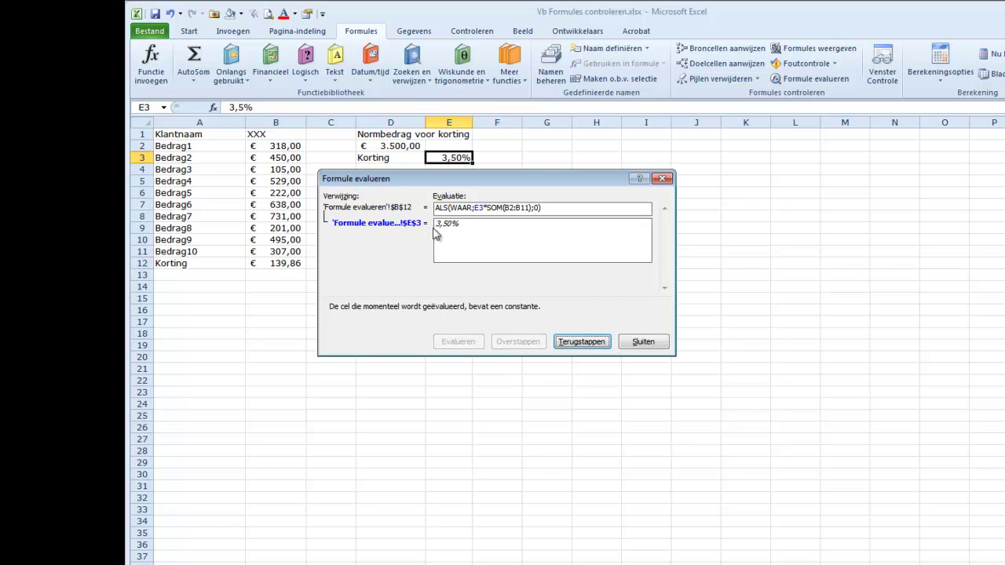
pyautogui.click(582, 342)
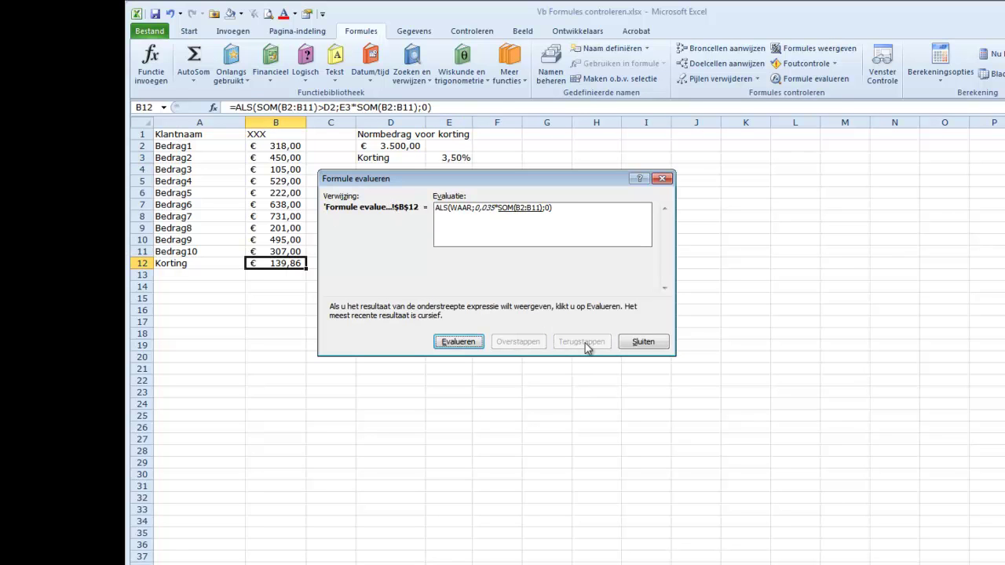
pyautogui.click(464, 343)
pyautogui.click(464, 343)
pyautogui.click(467, 345)
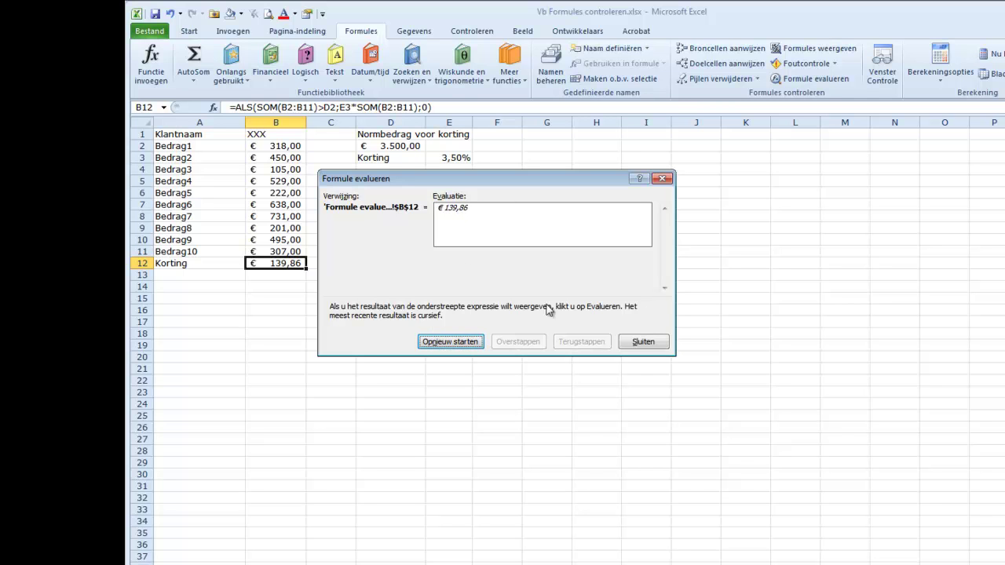
pyautogui.click(662, 342)
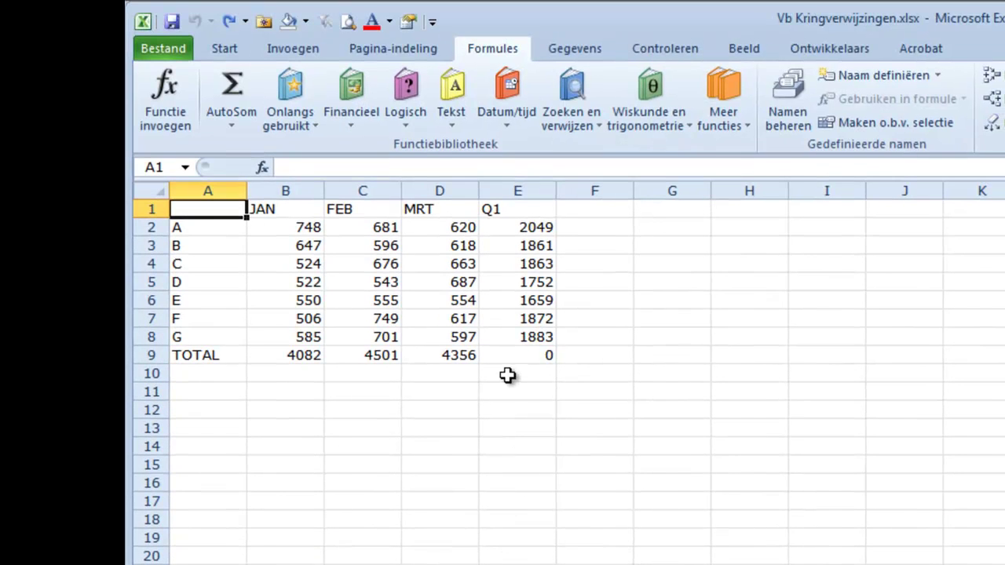
# Correct the circular Q1 total in E9 of Vb Kringverwijzingen.xlsx to =SOM(E2:E8).
pyautogui.click(518, 355)
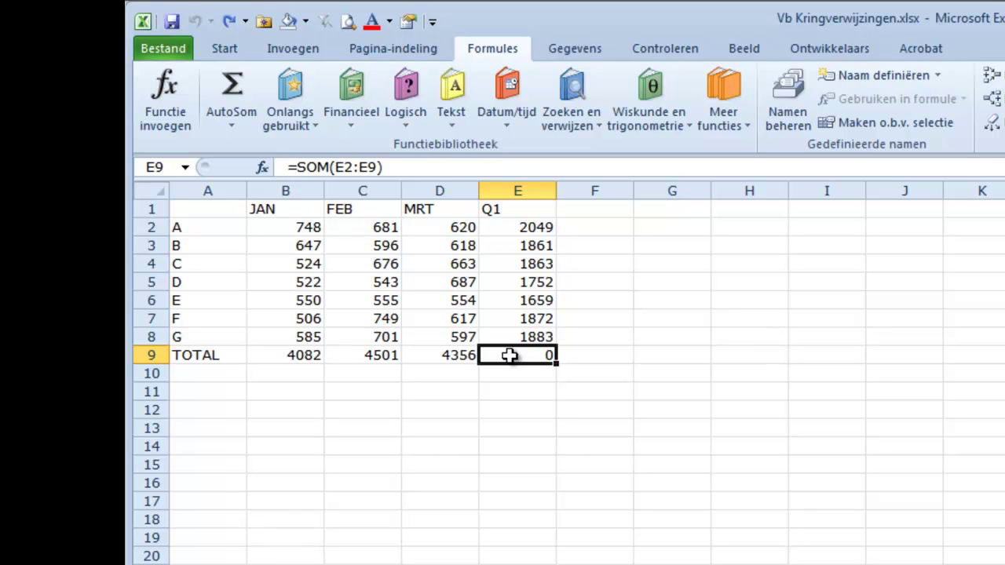
pyautogui.click(368, 167)
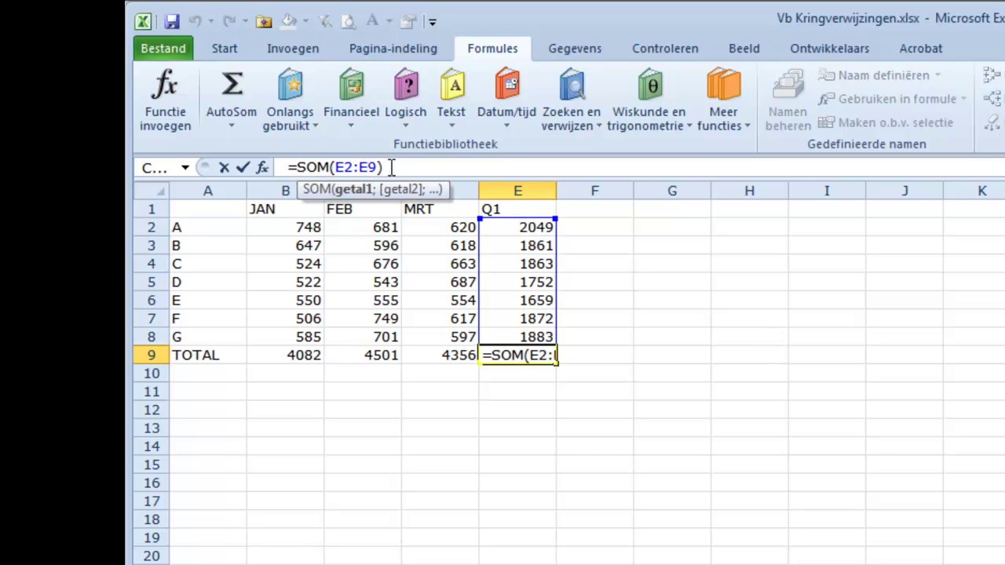
pyautogui.press('BackSpace')
pyautogui.write('8')
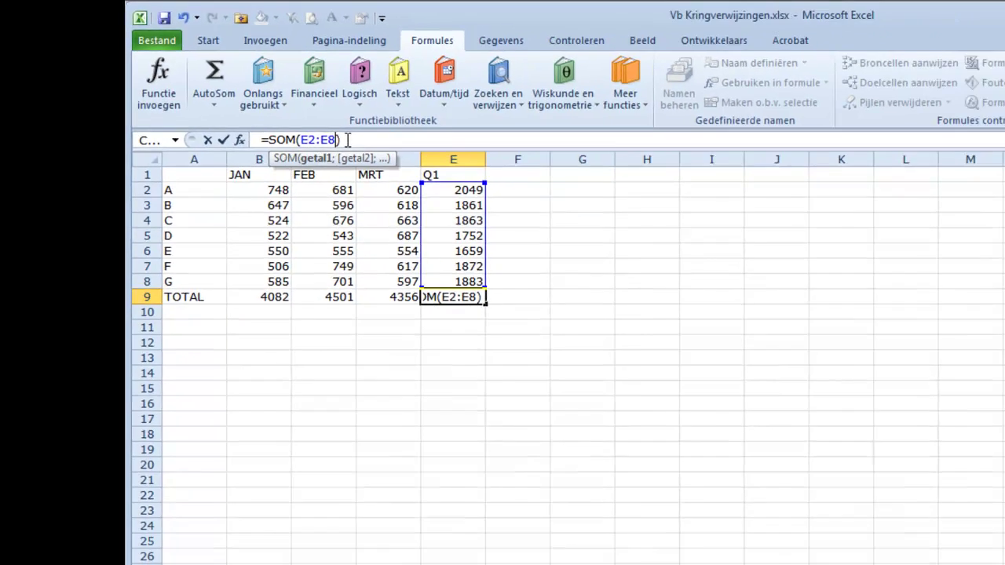
pyautogui.hotkey('ctrl', 'Return')
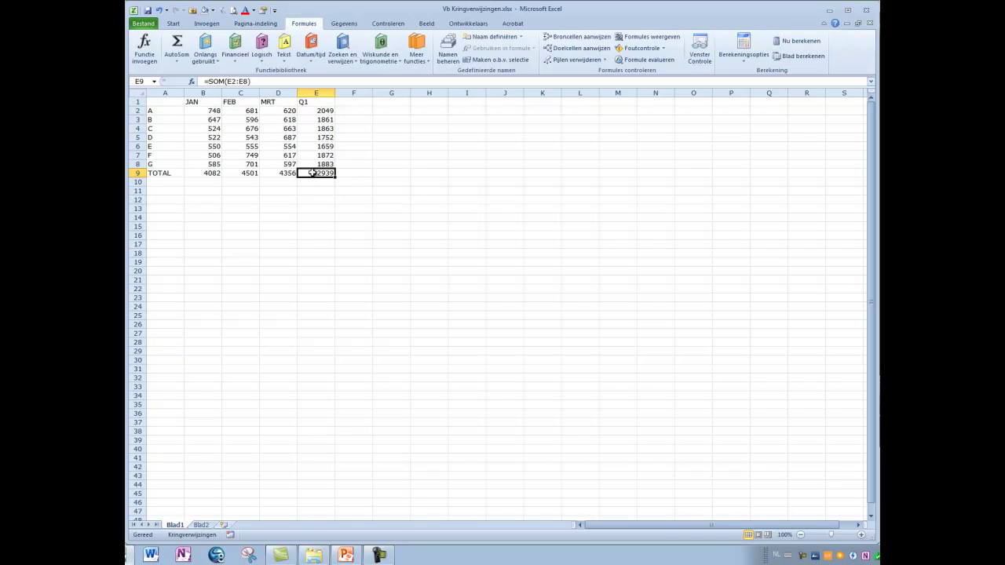
# Locate the remaining circular reference through error checking and go to cell B8 on Blad2.
pyautogui.moveTo(196, 539)
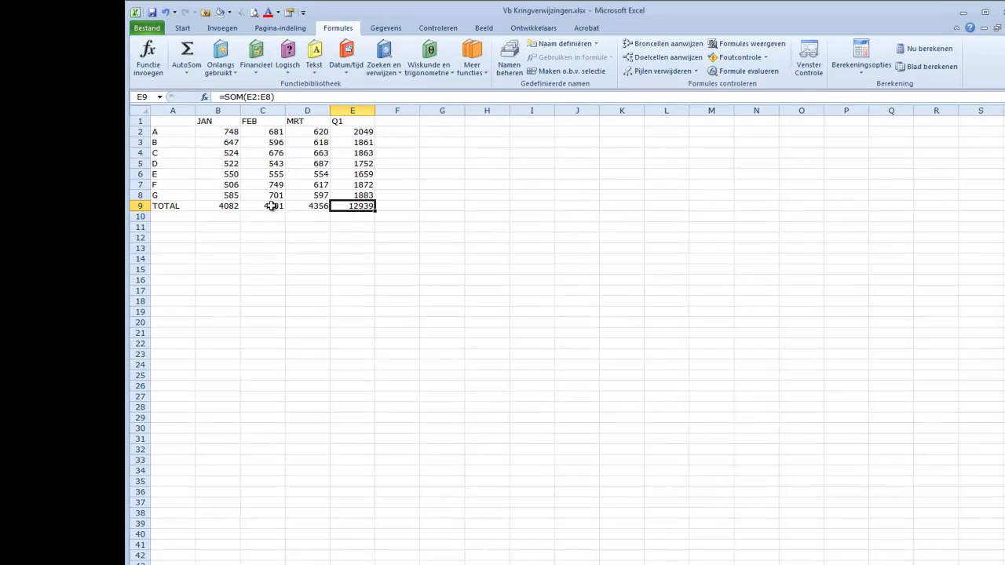
pyautogui.click(270, 206)
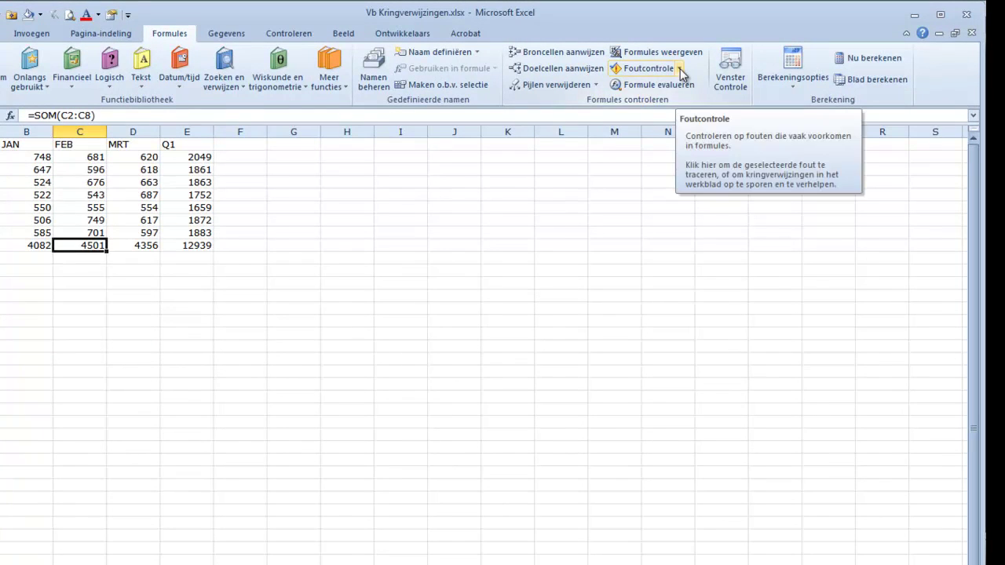
pyautogui.click(680, 69)
pyautogui.moveTo(676, 123)
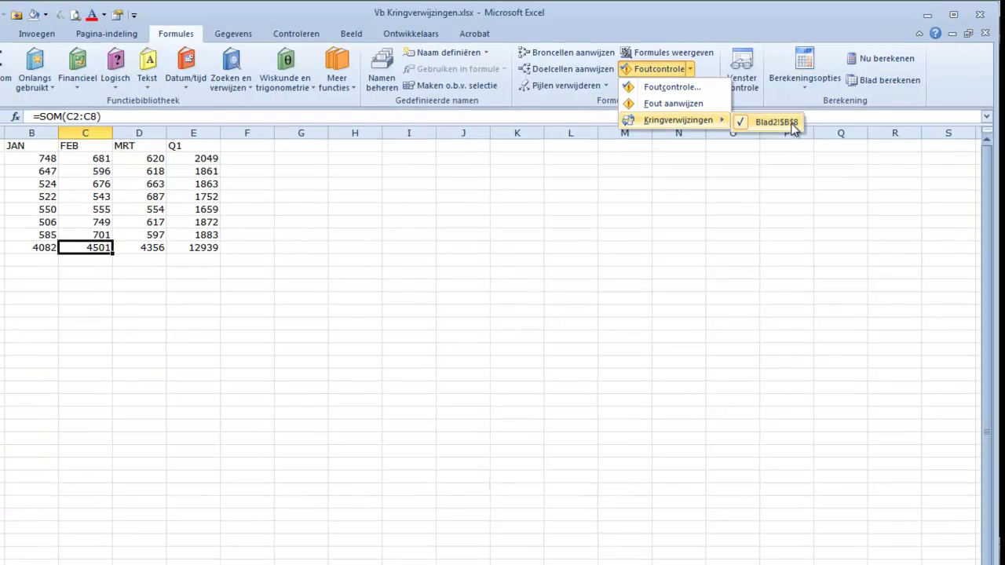
pyautogui.click(780, 125)
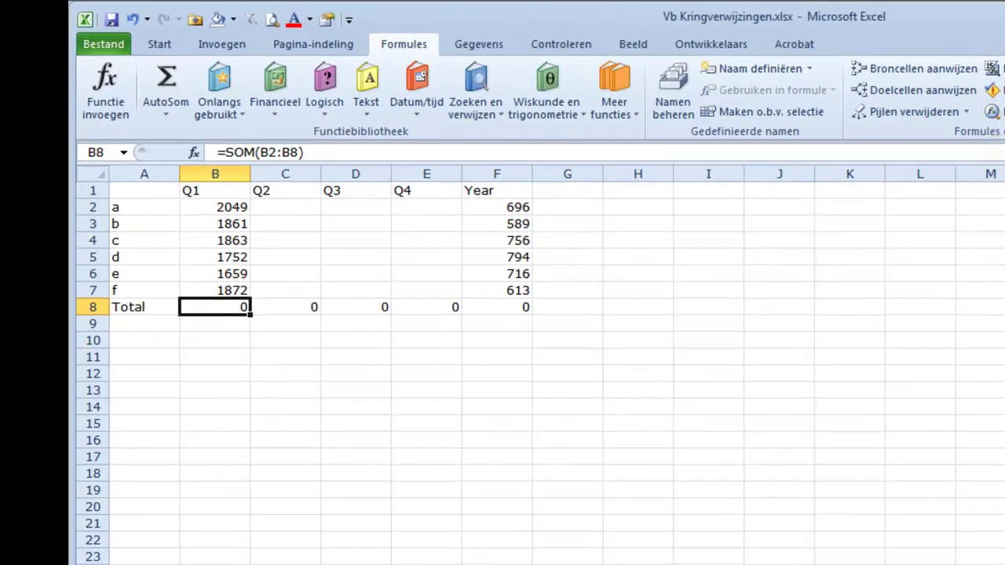